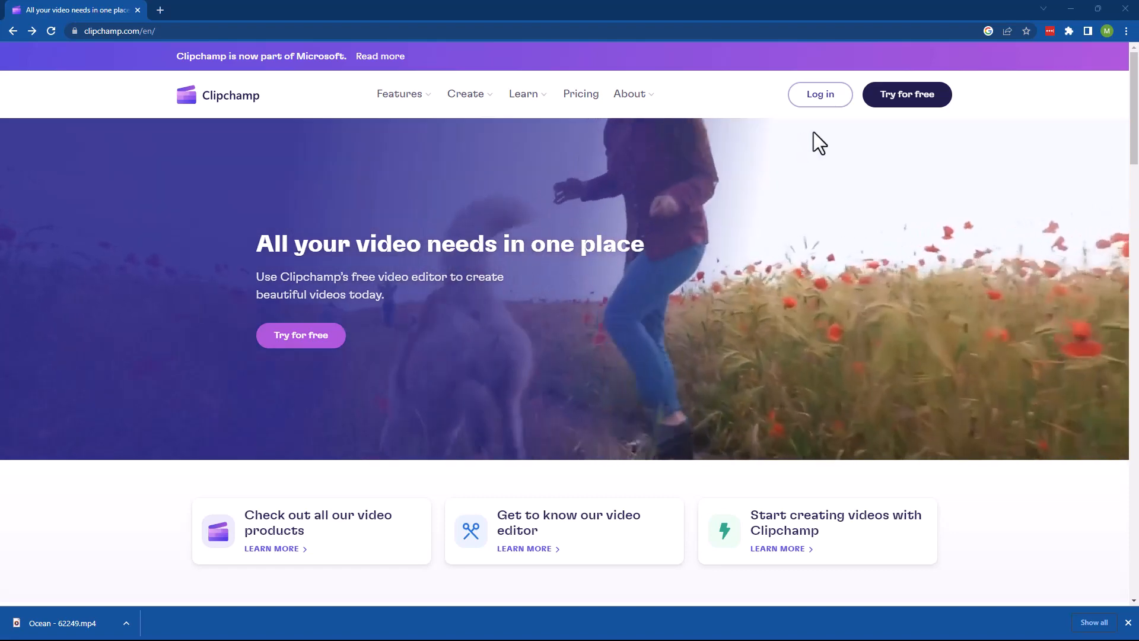
# Log in to Clipchamp and delete the existing "Untitled video" project
pyautogui.click(819, 95)
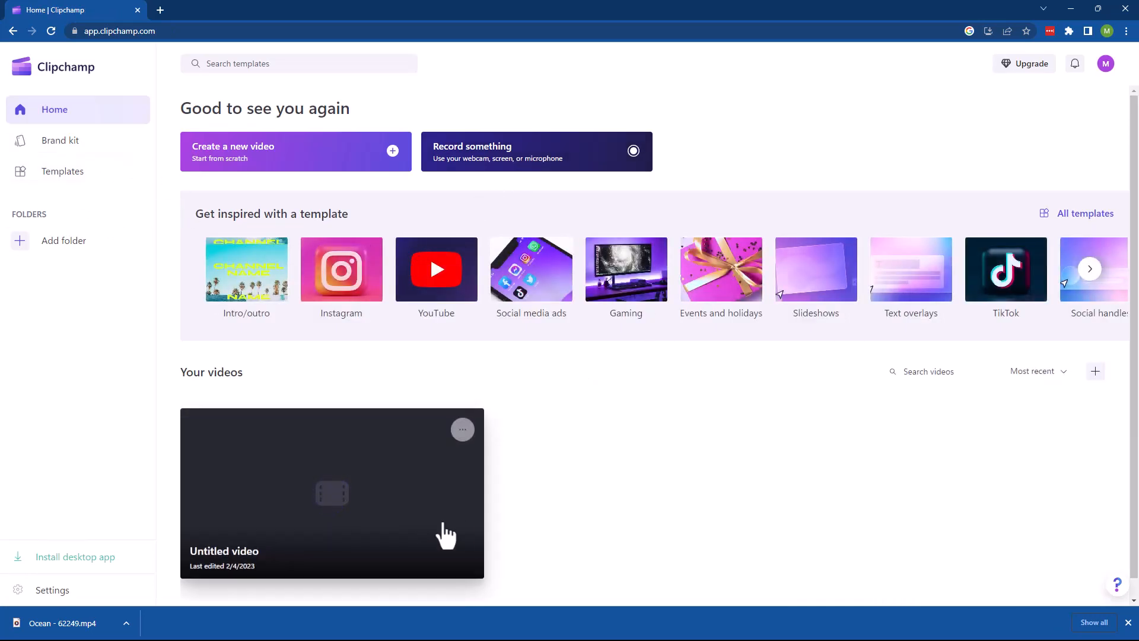
pyautogui.click(463, 429)
pyautogui.click(496, 487)
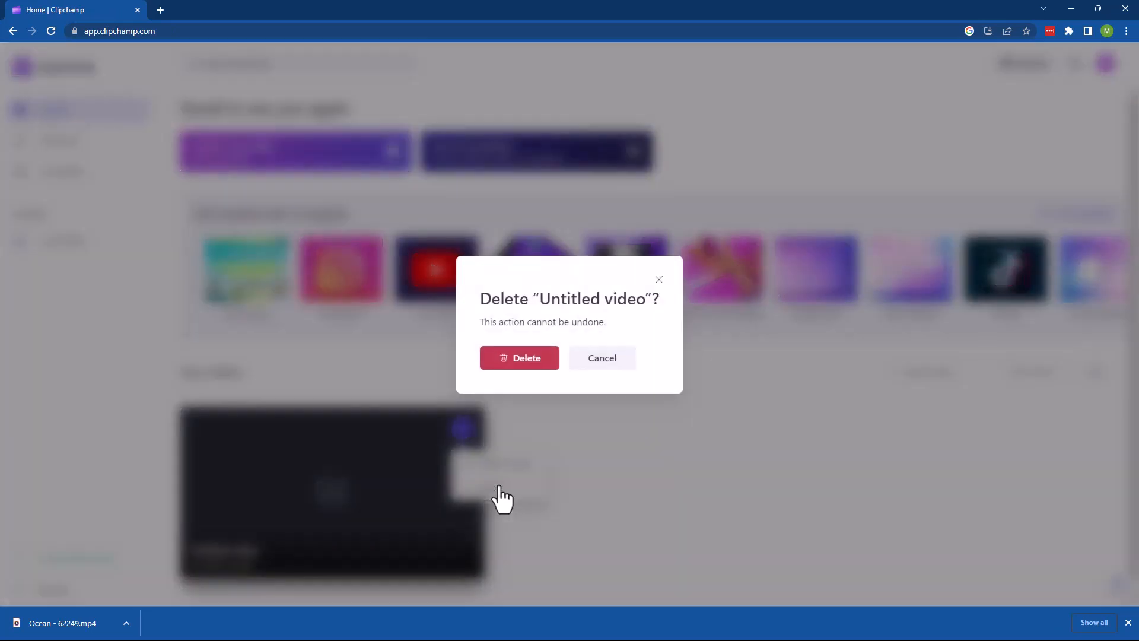
pyautogui.click(520, 356)
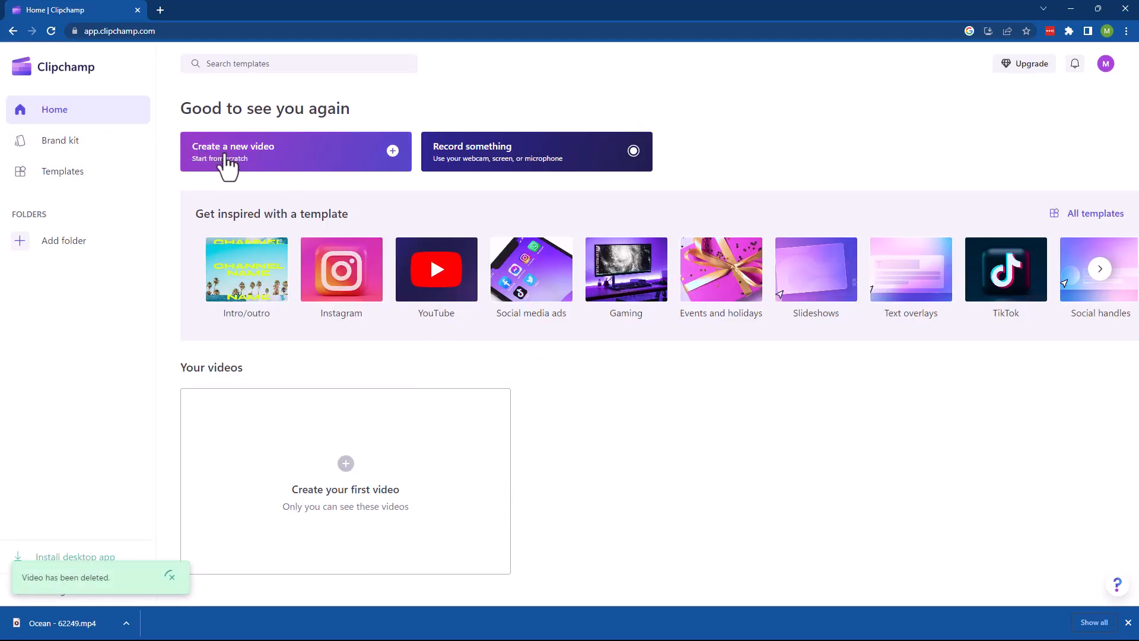
# Create a new video from scratch and import Synth-Wave.mp3 and the downloaded Ocean - 62249.mp4 into its media
pyautogui.click(391, 163)
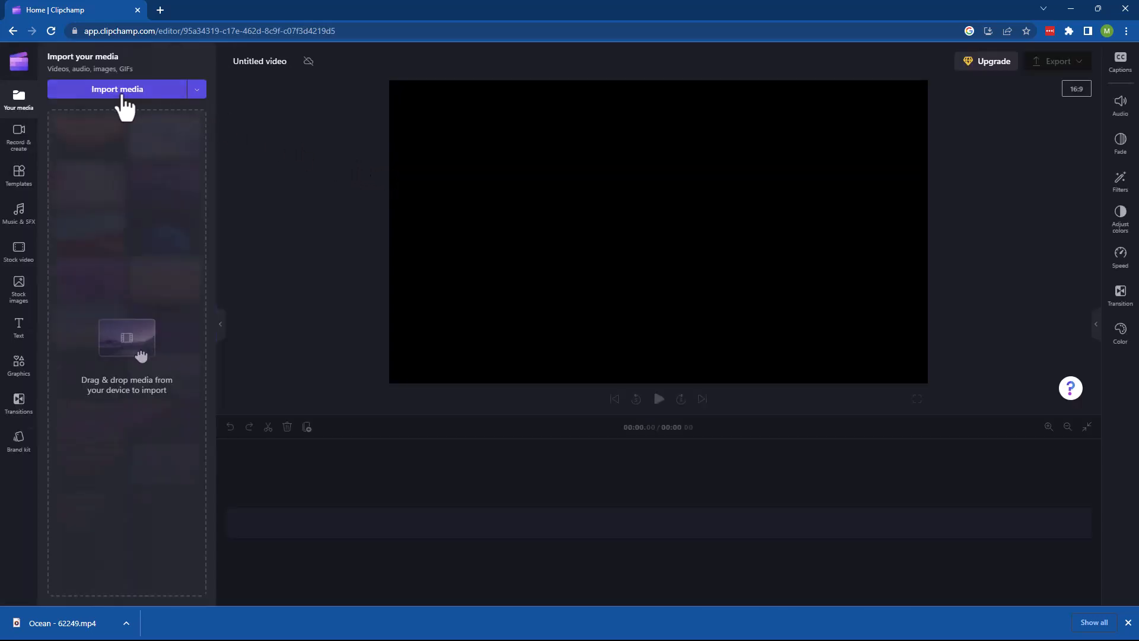
pyautogui.click(122, 98)
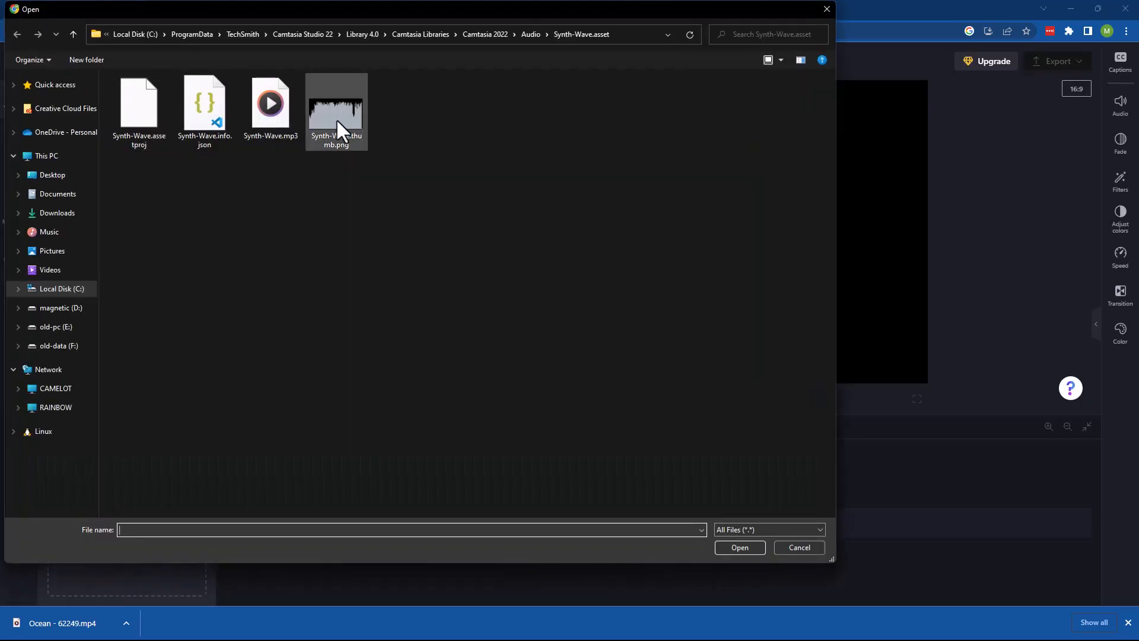
pyautogui.click(271, 106)
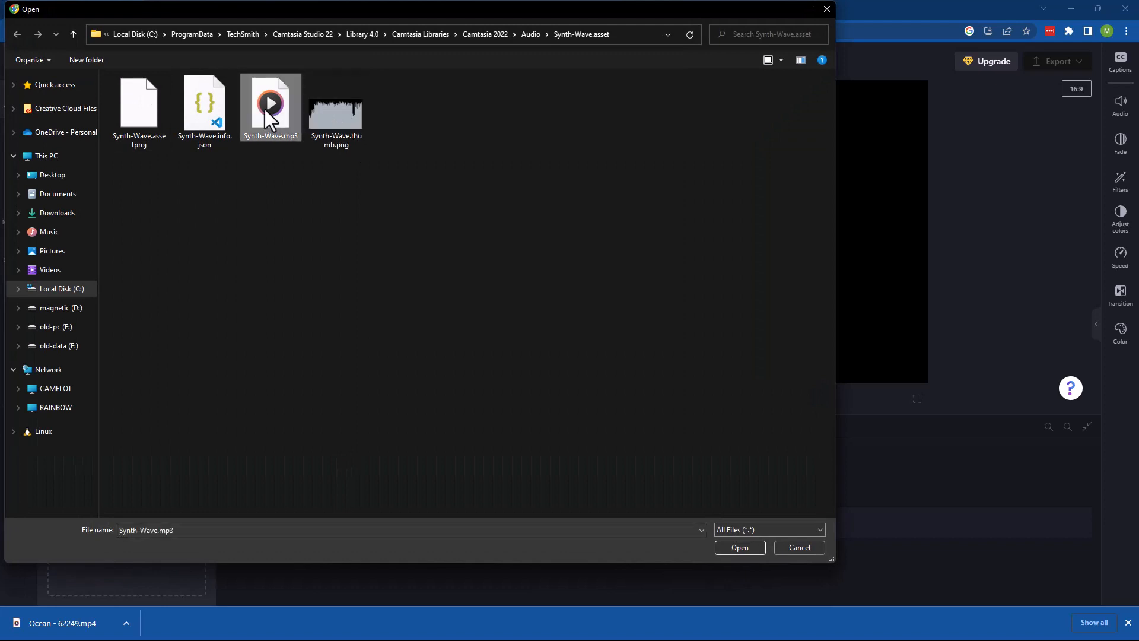
pyautogui.click(740, 547)
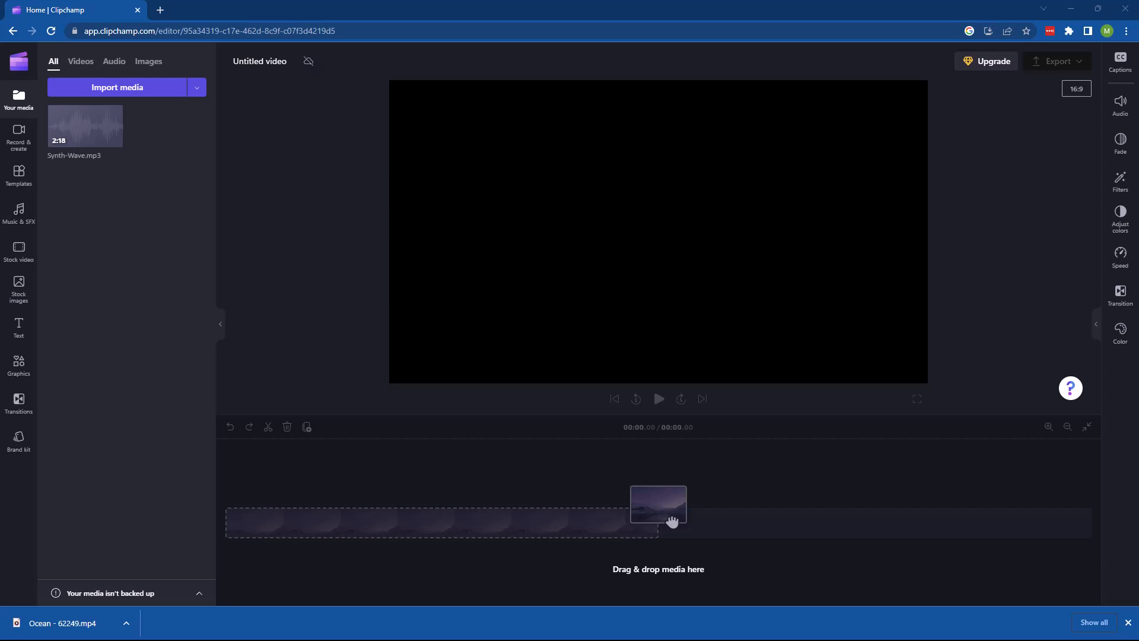
pyautogui.moveTo(672, 521); pyautogui.dragTo(115, 234)
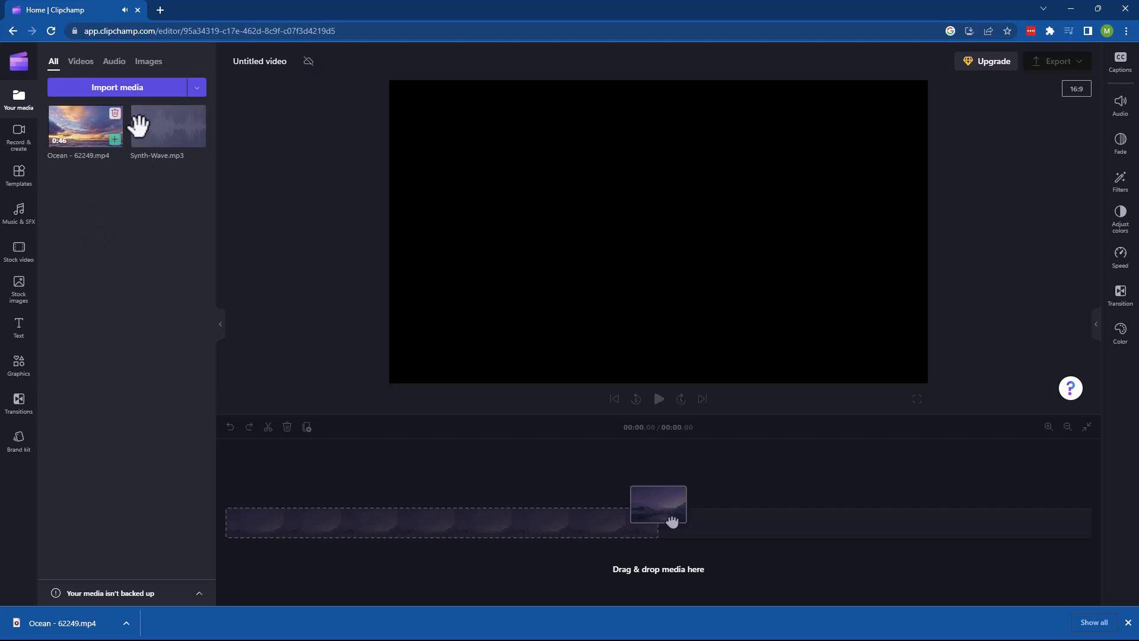
# Place Synth-Wave.mp3 on the timeline and Ocean - 62249.mp4 on a track below it, both starting at zero
pyautogui.moveTo(148, 123); pyautogui.dragTo(276, 534)
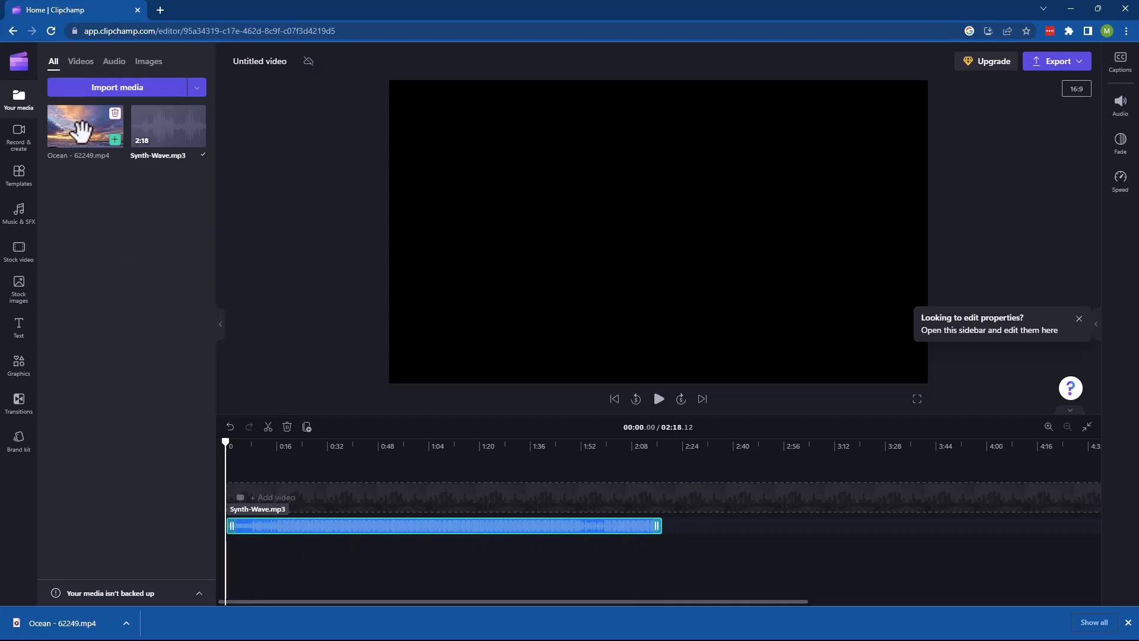
pyautogui.moveTo(79, 127); pyautogui.dragTo(272, 582)
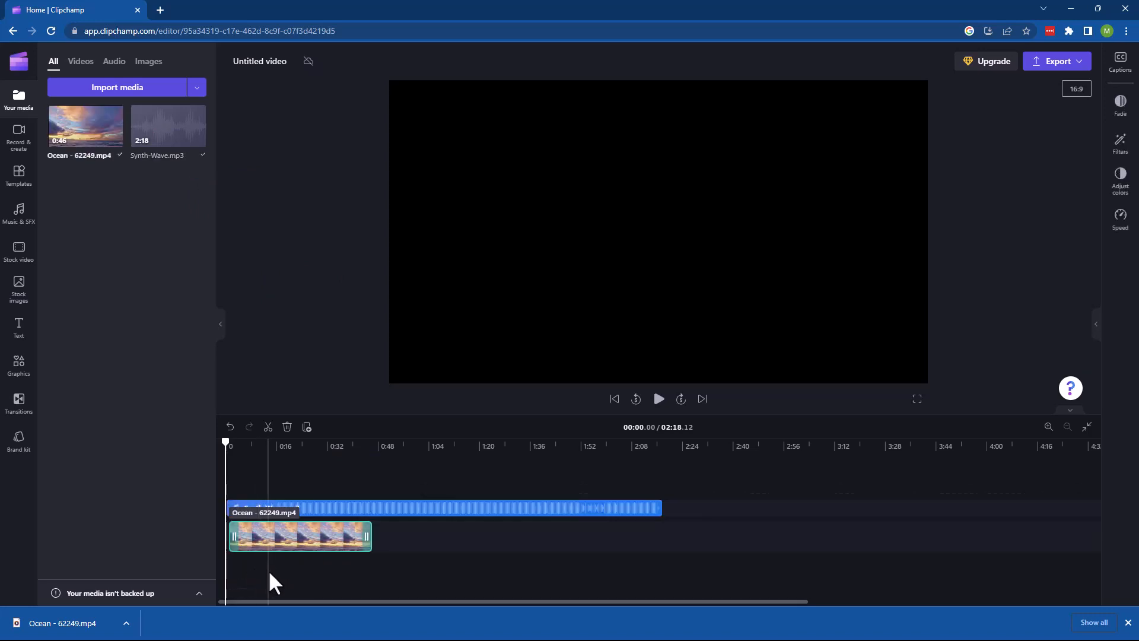
pyautogui.click(290, 541)
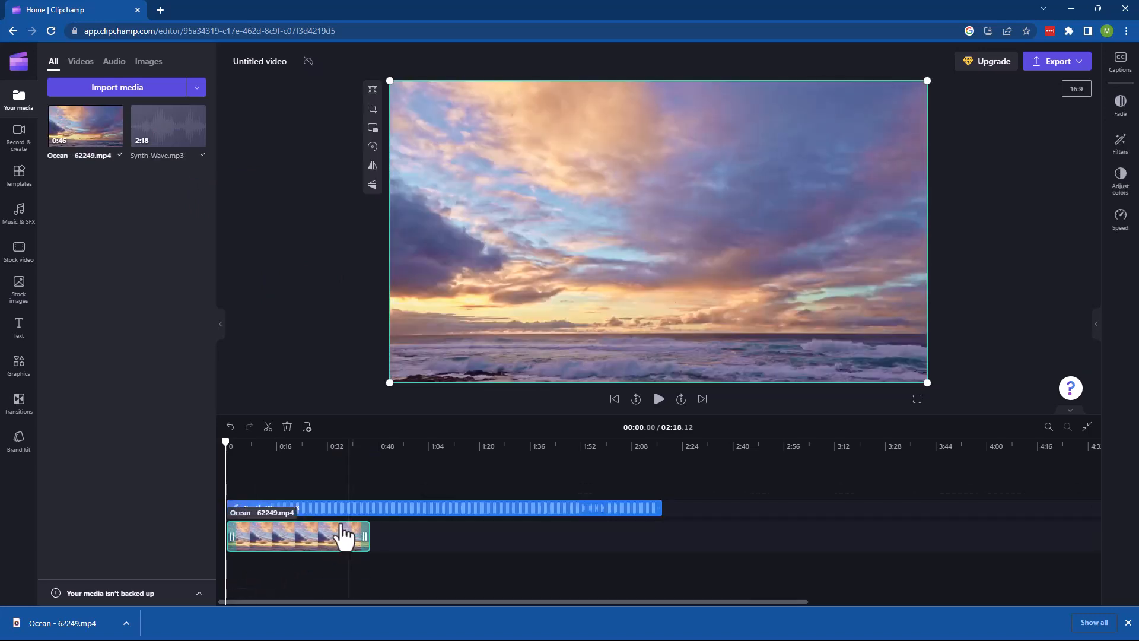
# Copy the ocean clip and paste it twice after the original so the video spans the full audio track
pyautogui.rightClick(312, 548)
pyautogui.click(362, 454)
pyautogui.click(420, 537)
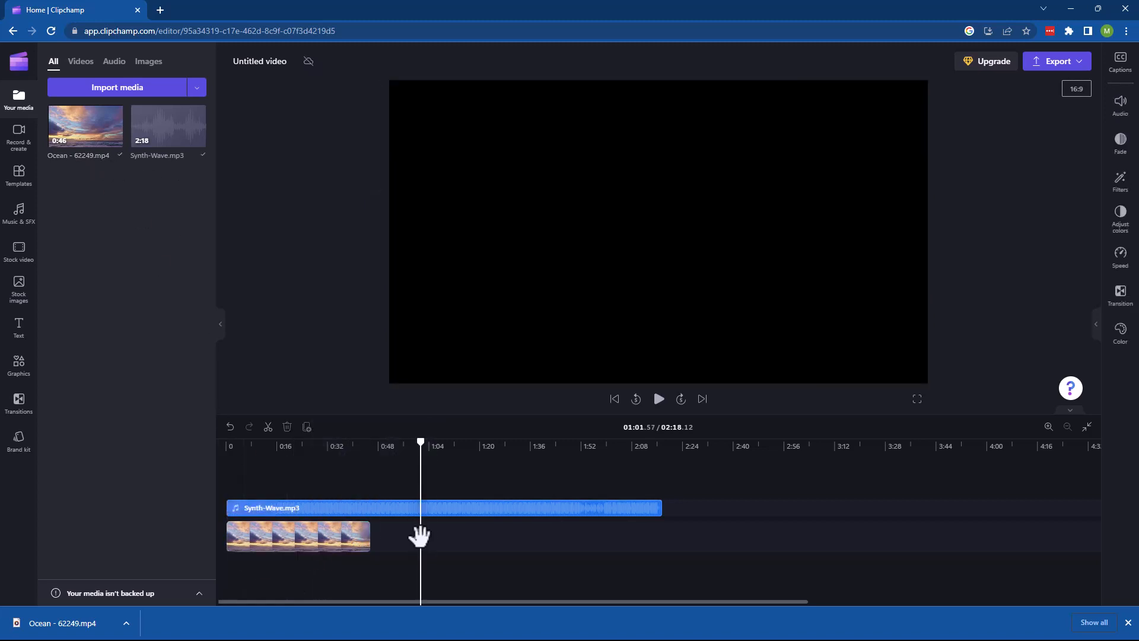
pyautogui.hotkey('ctrl', 'v')
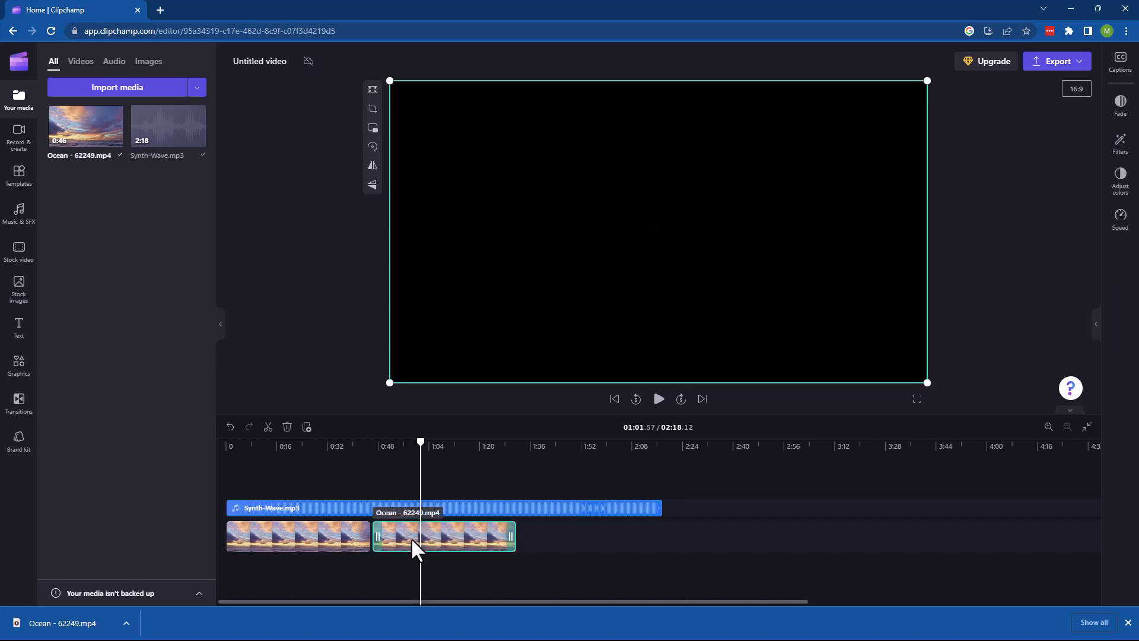
pyautogui.hotkey('ctrl', 'v')
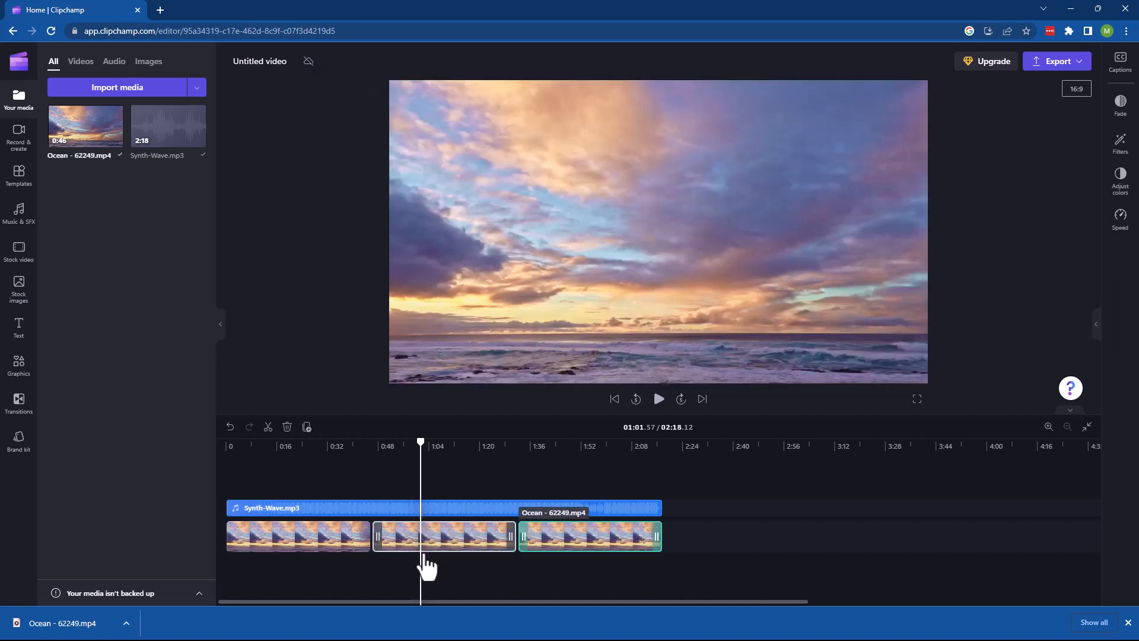
pyautogui.click(454, 543)
pyautogui.click(550, 553)
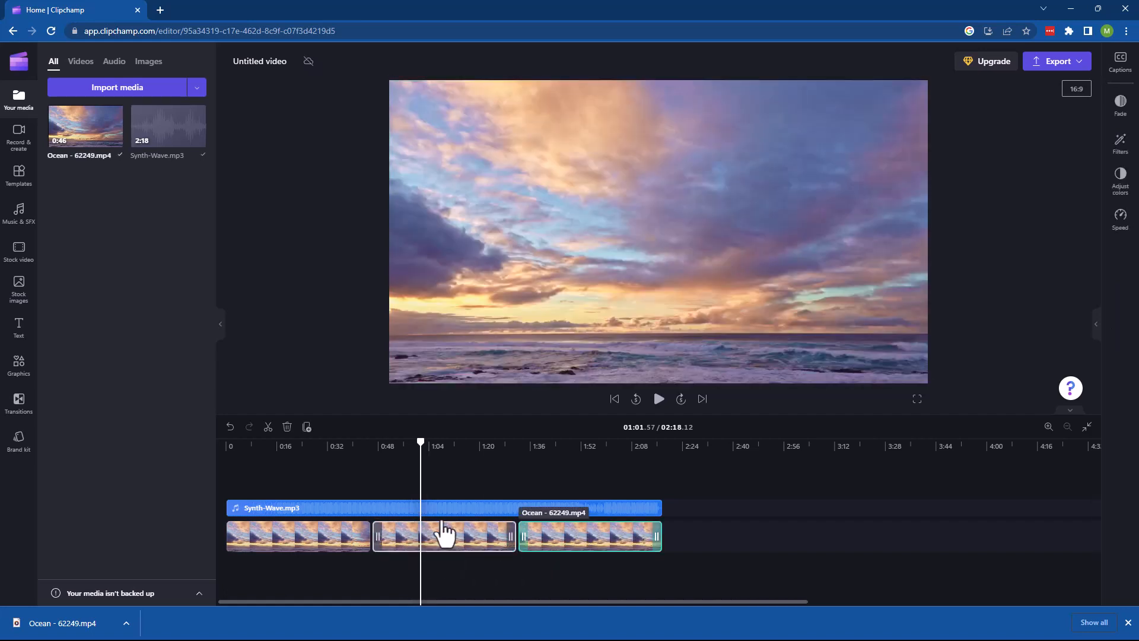
# Preview the timeline from the beginning, pause it, and return the playhead to the start
pyautogui.moveTo(422, 442); pyautogui.dragTo(225, 439)
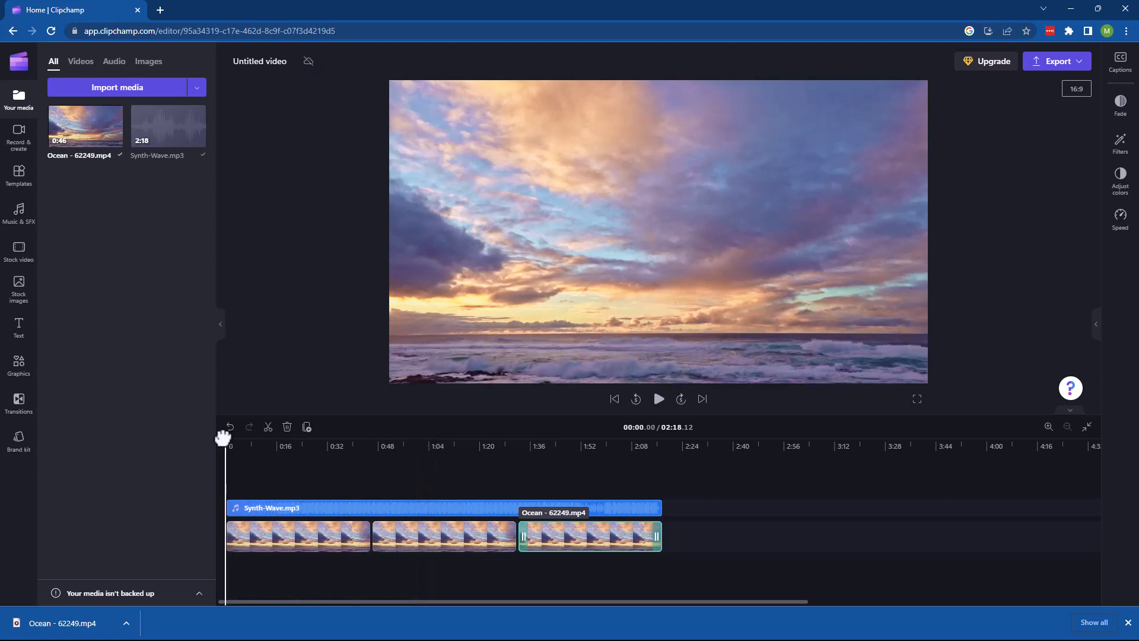
pyautogui.click(659, 398)
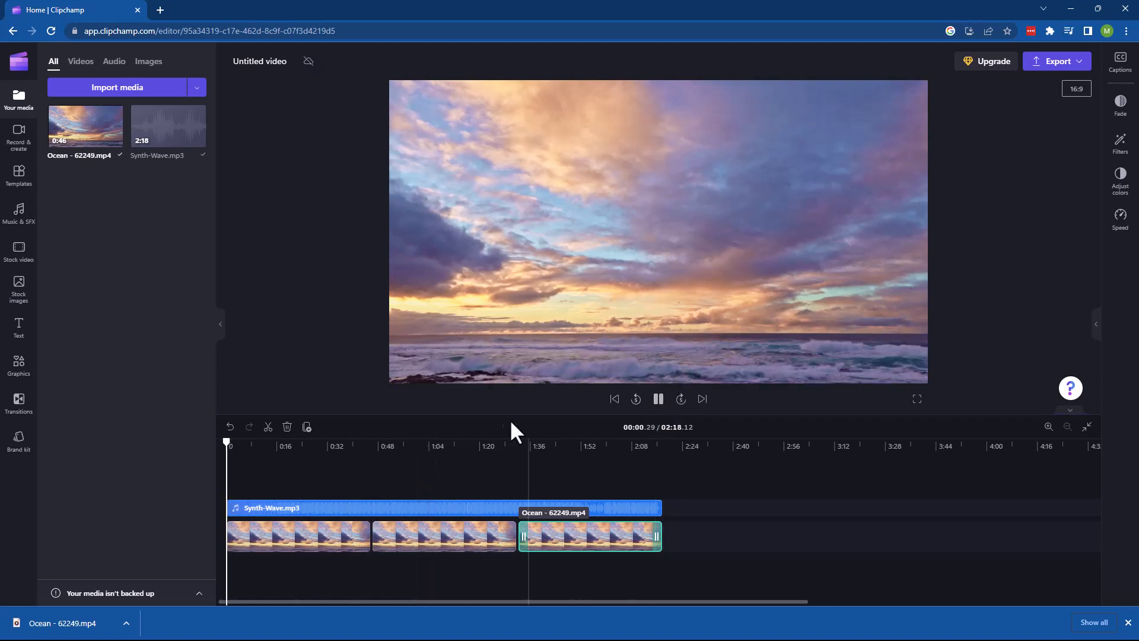
pyautogui.click(472, 509)
pyautogui.click(661, 401)
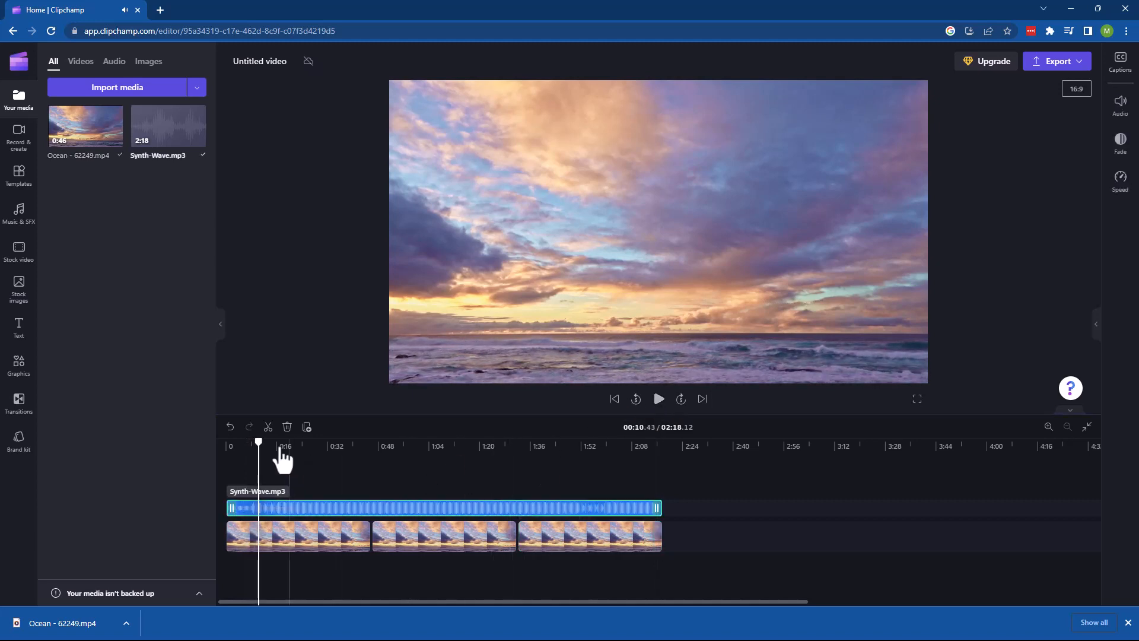
pyautogui.moveTo(257, 442); pyautogui.dragTo(186, 446)
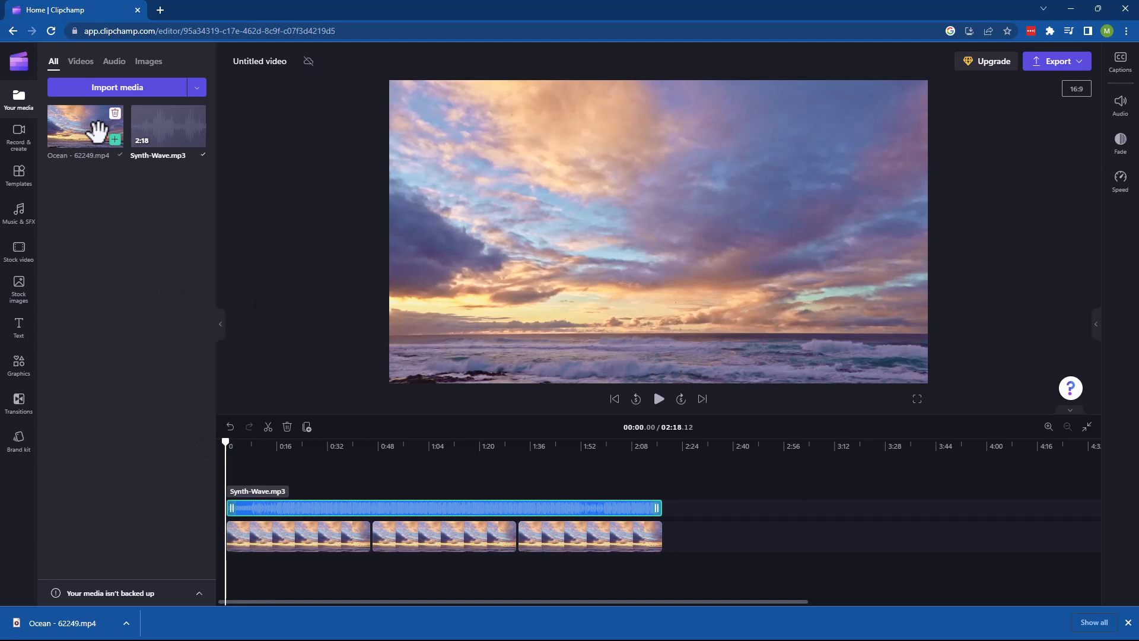
# Add a plain text title at the start of the timeline and change its wording to "This is my title text"
pyautogui.click(18, 330)
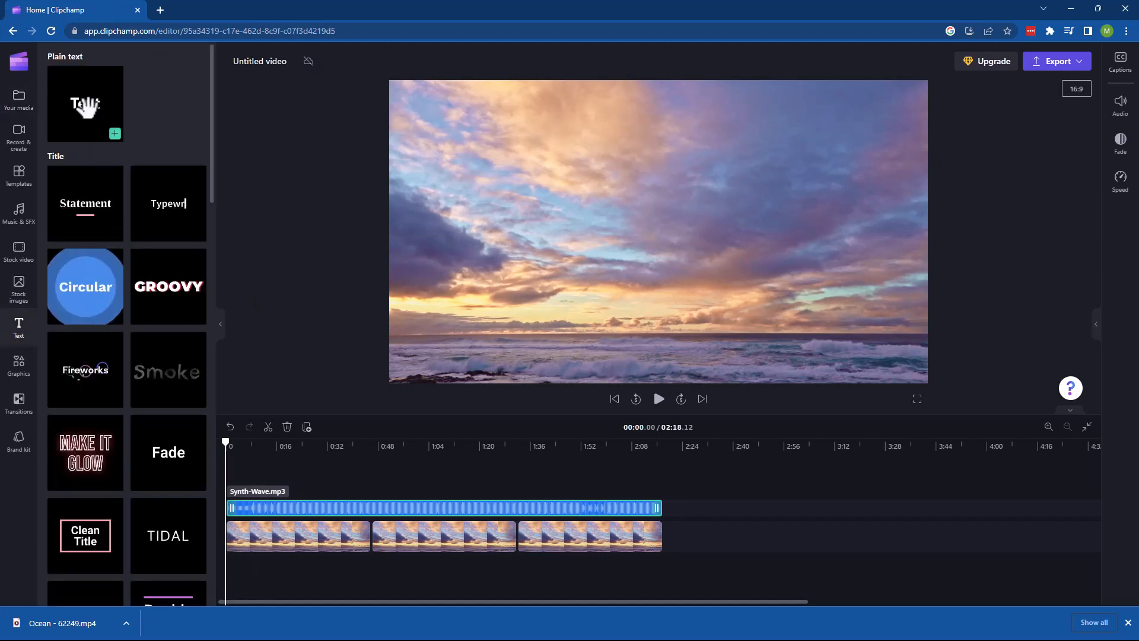
pyautogui.click(115, 135)
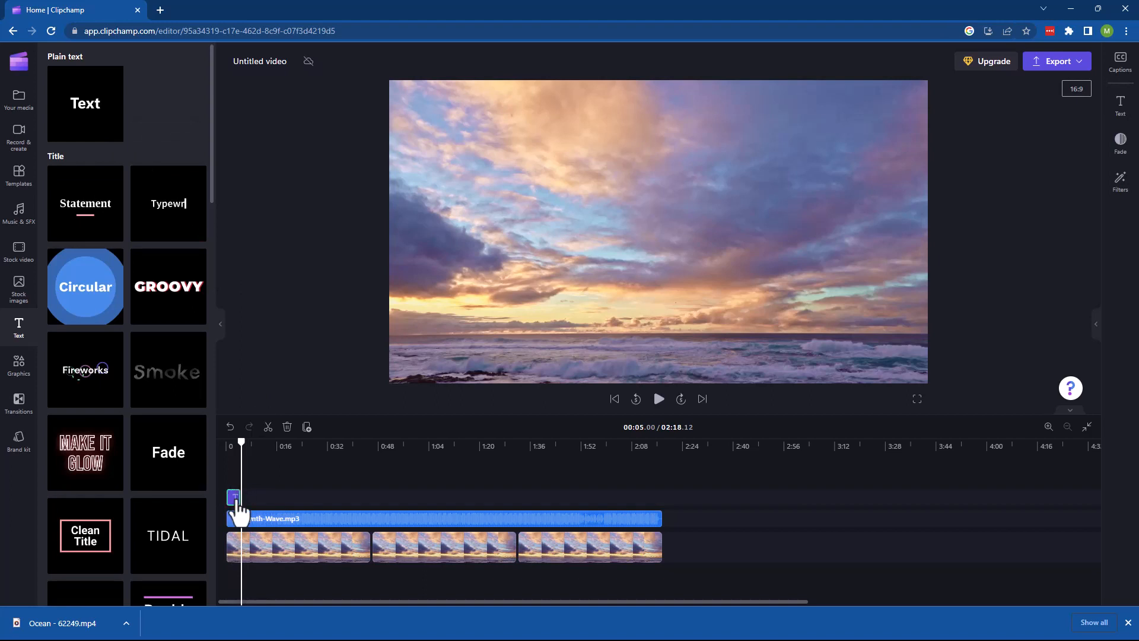
pyautogui.click(234, 497)
pyautogui.doubleClick(655, 231)
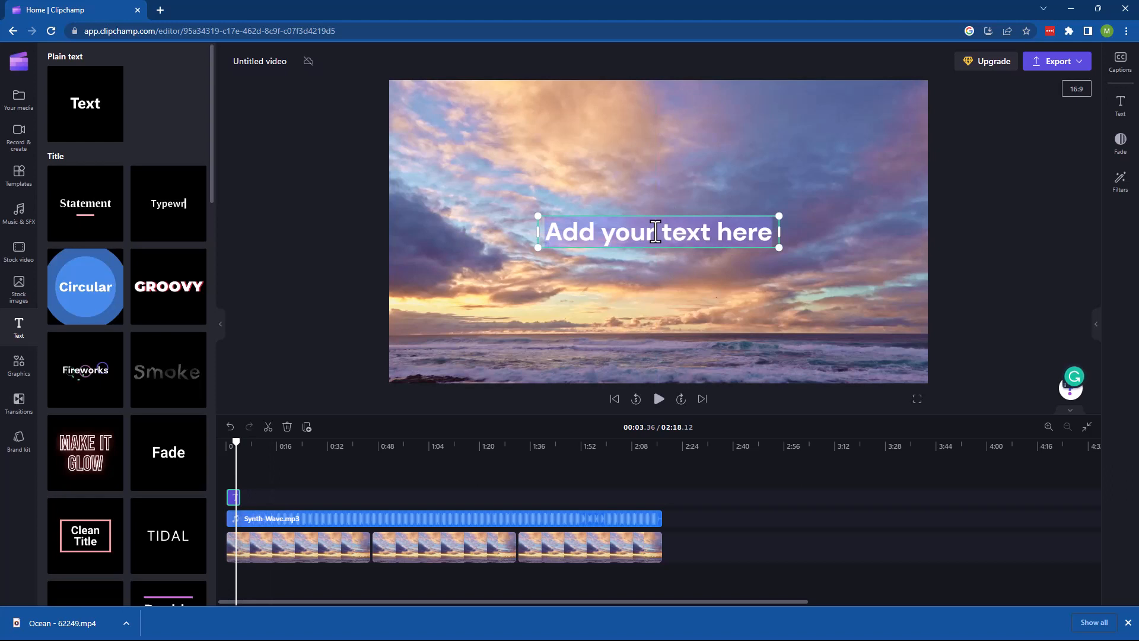
pyautogui.write('This is m')
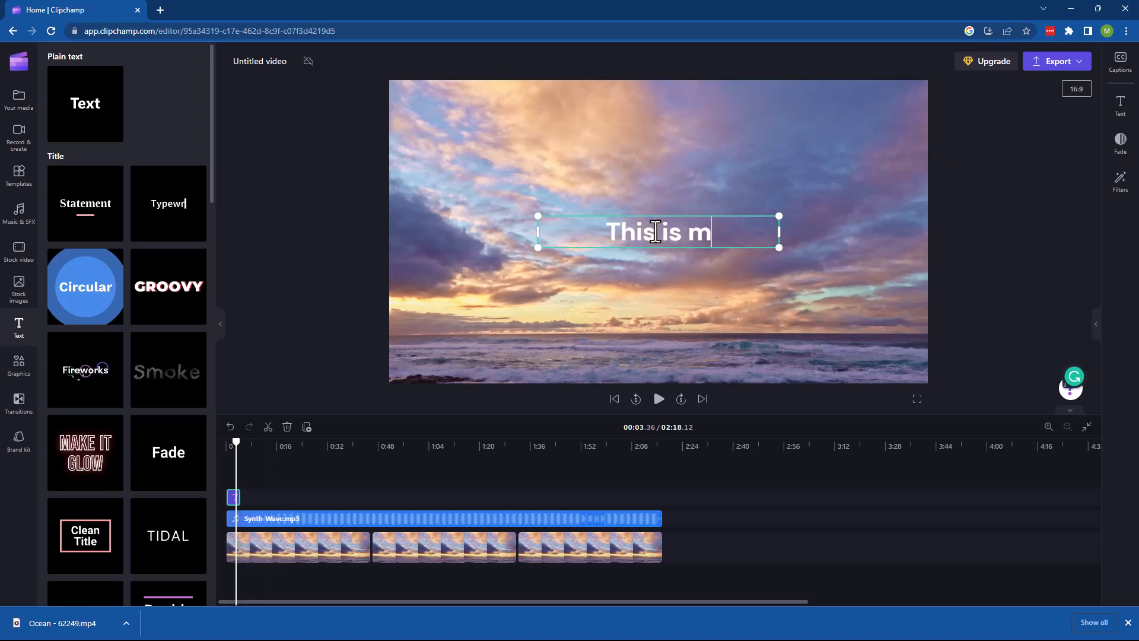
pyautogui.write('y title tex')
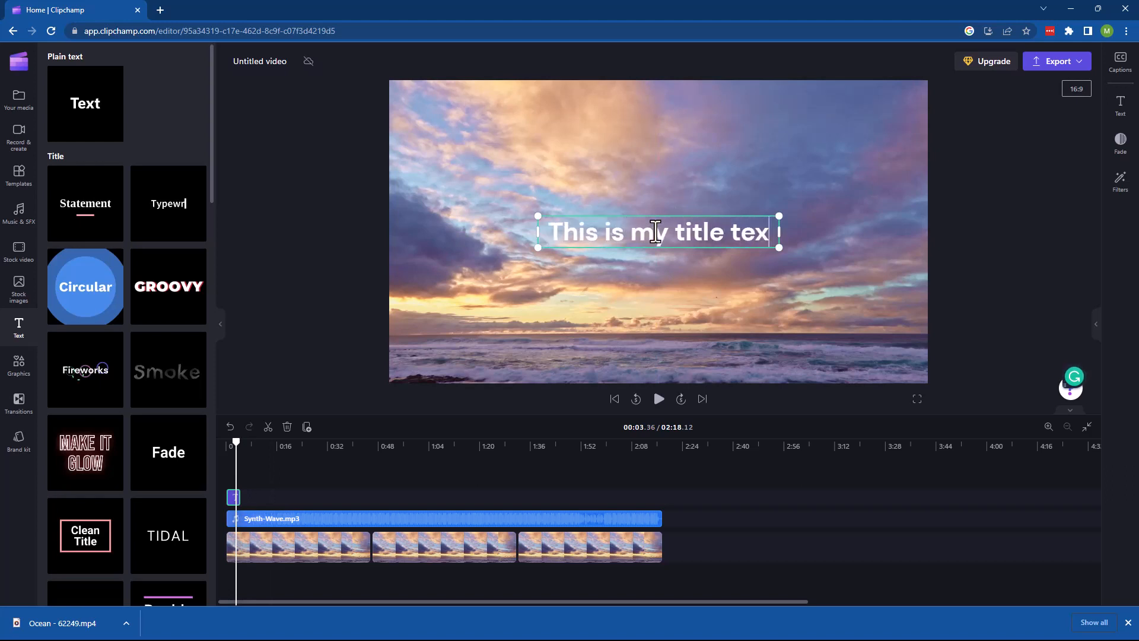
pyautogui.write('t')
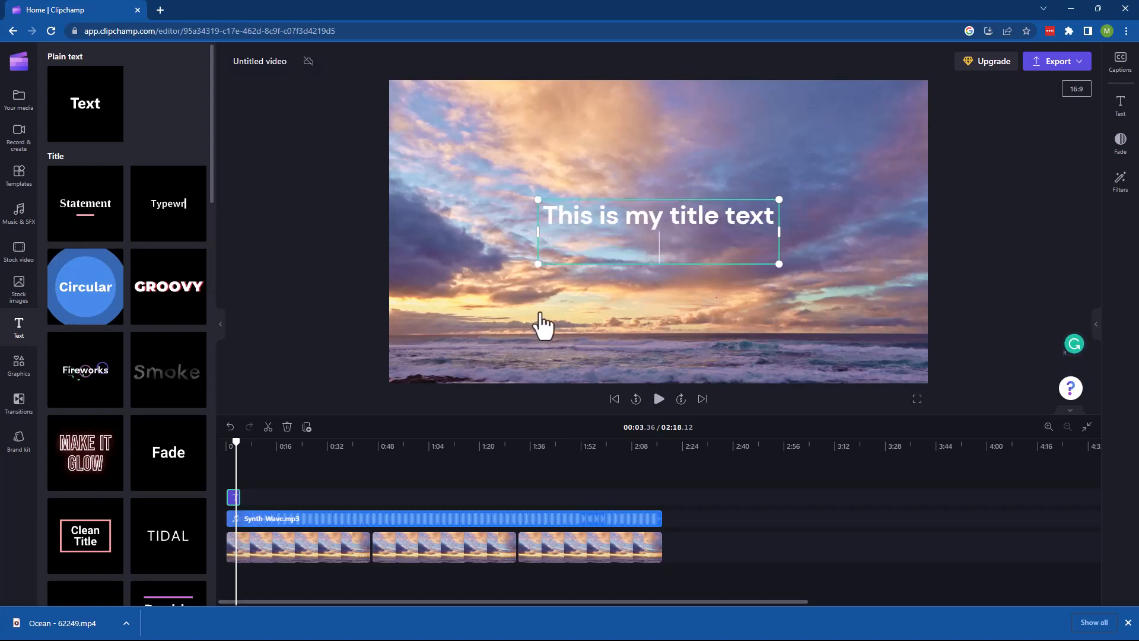
pyautogui.press('BackSpace')
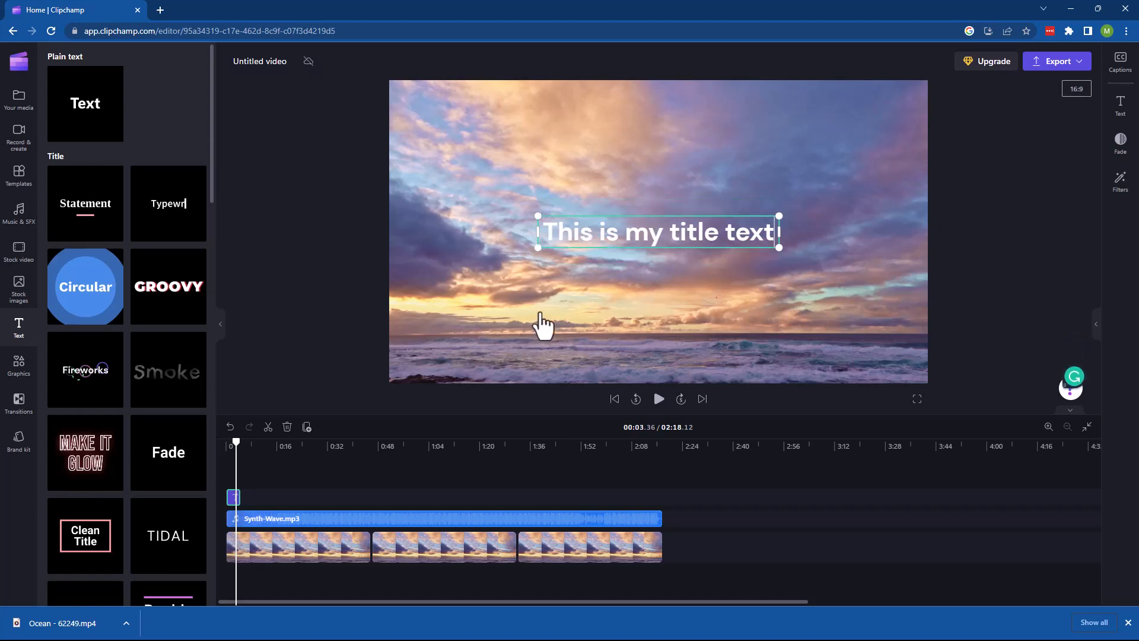
pyautogui.click(490, 247)
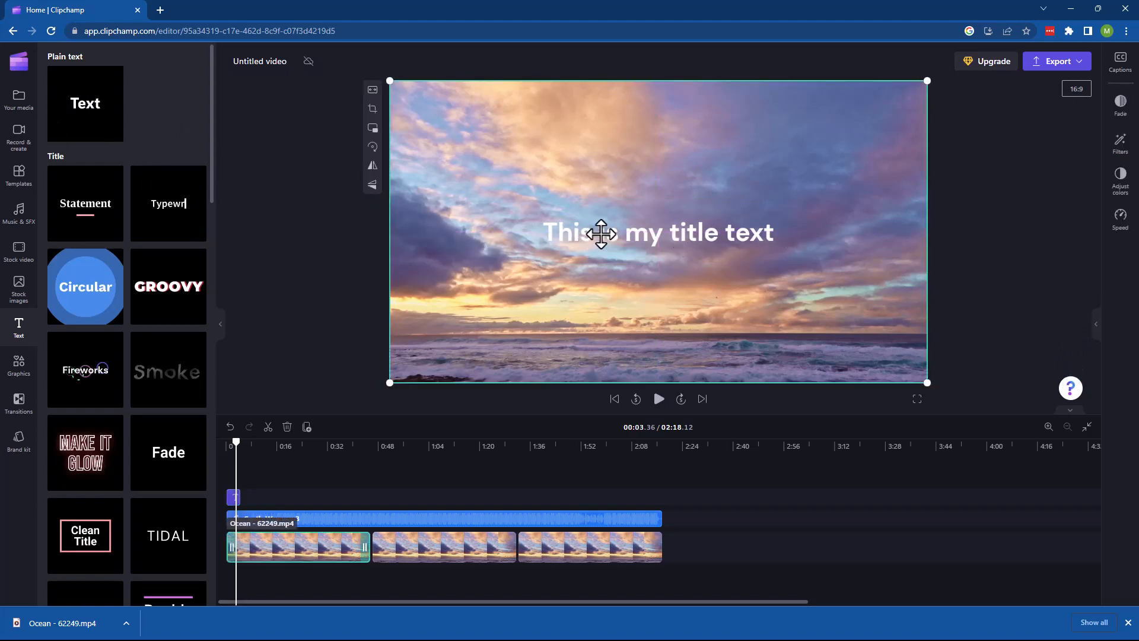
# Try black (#000000) as the title text's colour and set it back to white (#FFFFFF)
pyautogui.click(235, 498)
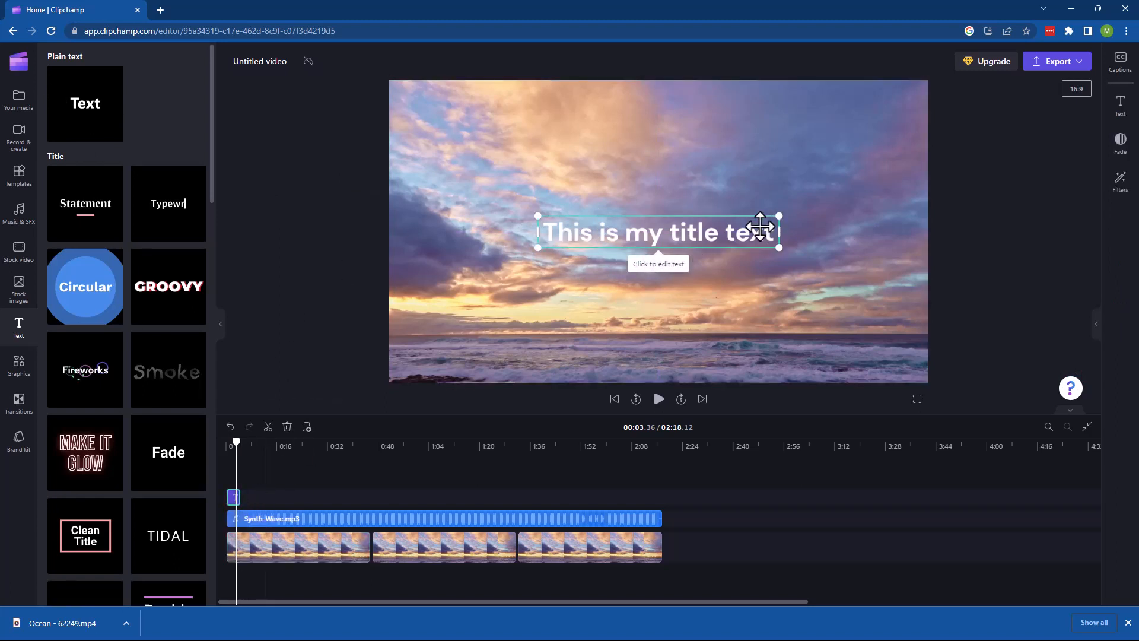
pyautogui.click(1120, 109)
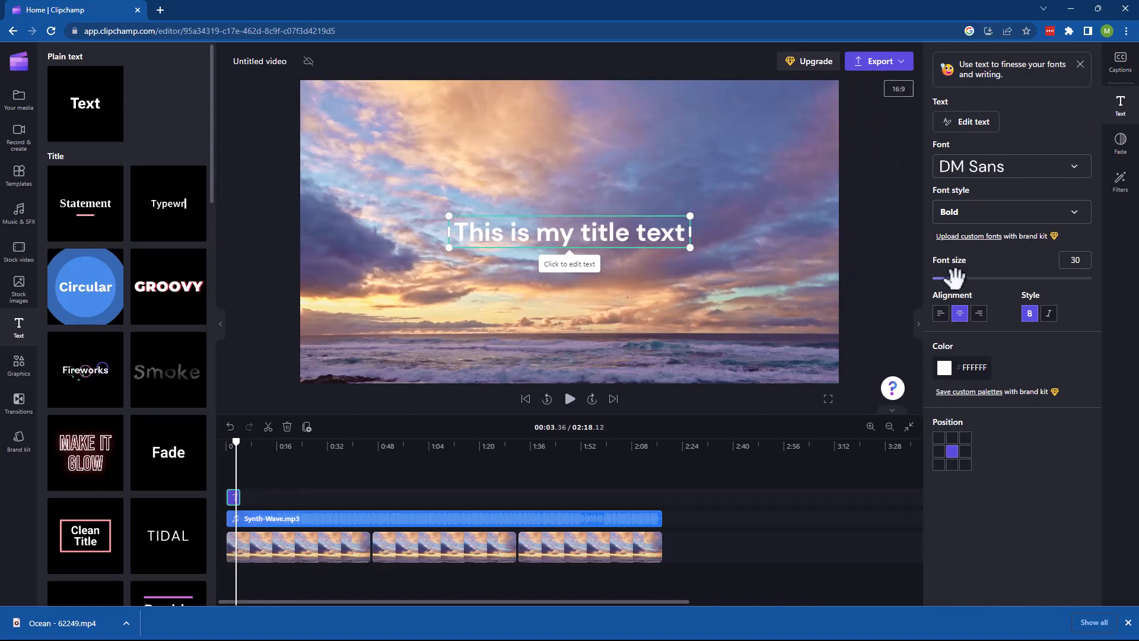
pyautogui.moveTo(957, 276)
pyautogui.mouseDown()
pyautogui.moveTo(973, 278)
pyautogui.moveTo(958, 280)
pyautogui.mouseUp()
pyautogui.click(954, 373)
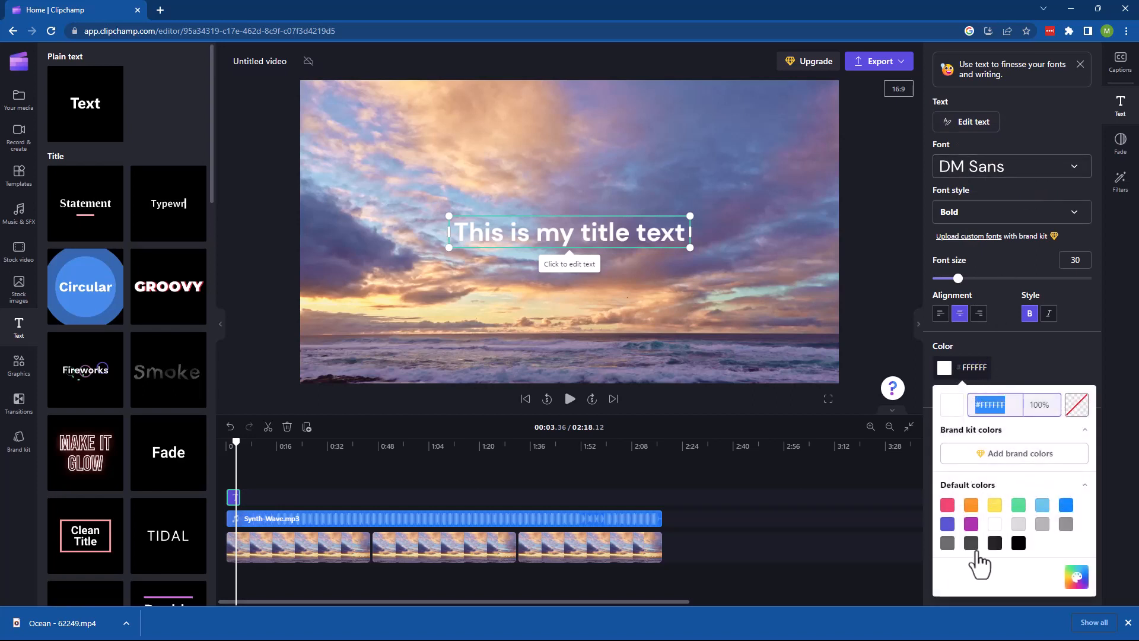
pyautogui.click(1018, 546)
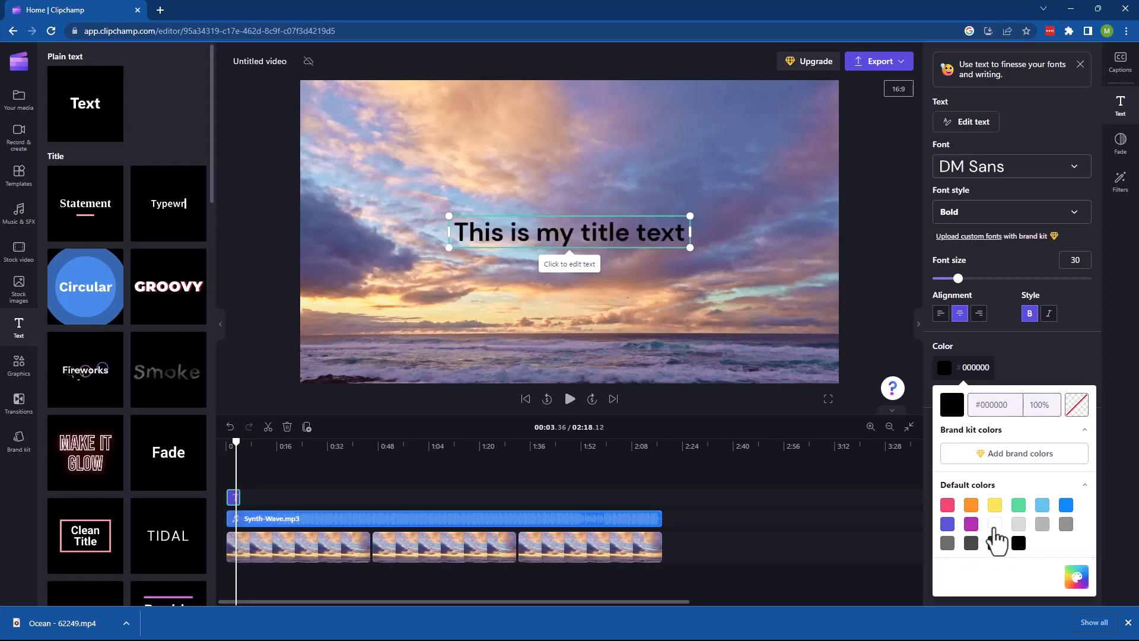
pyautogui.click(995, 524)
pyautogui.click(981, 350)
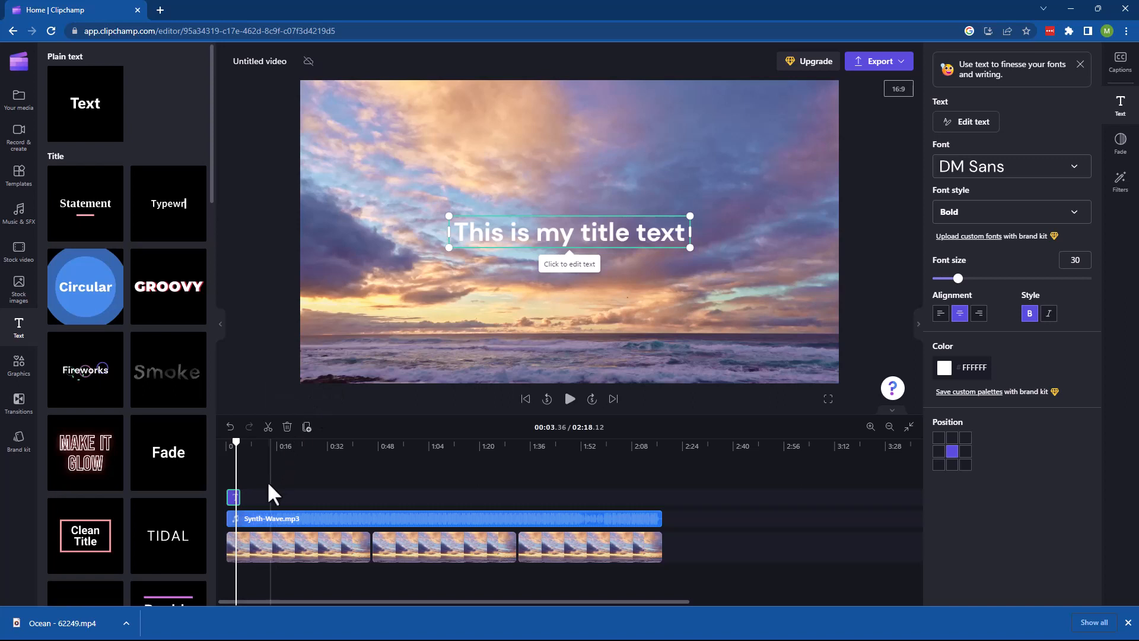
# Extend the title clip to the end of the audio and video clips, and return the playhead to the start
pyautogui.moveTo(235, 443); pyautogui.dragTo(226, 445)
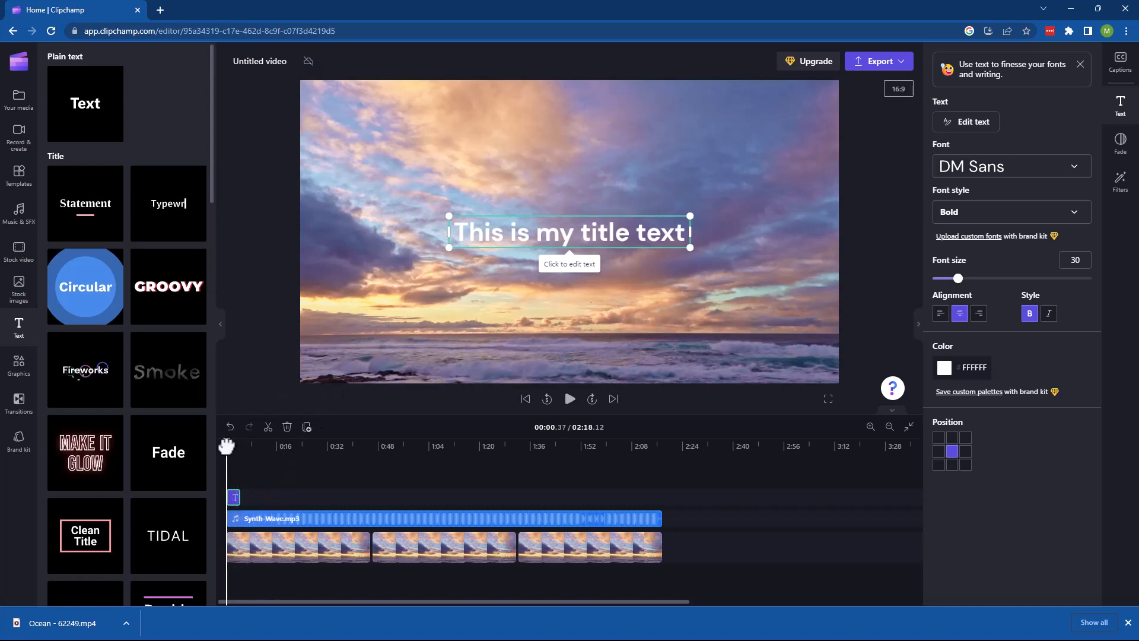
pyautogui.moveTo(237, 496); pyautogui.dragTo(659, 500)
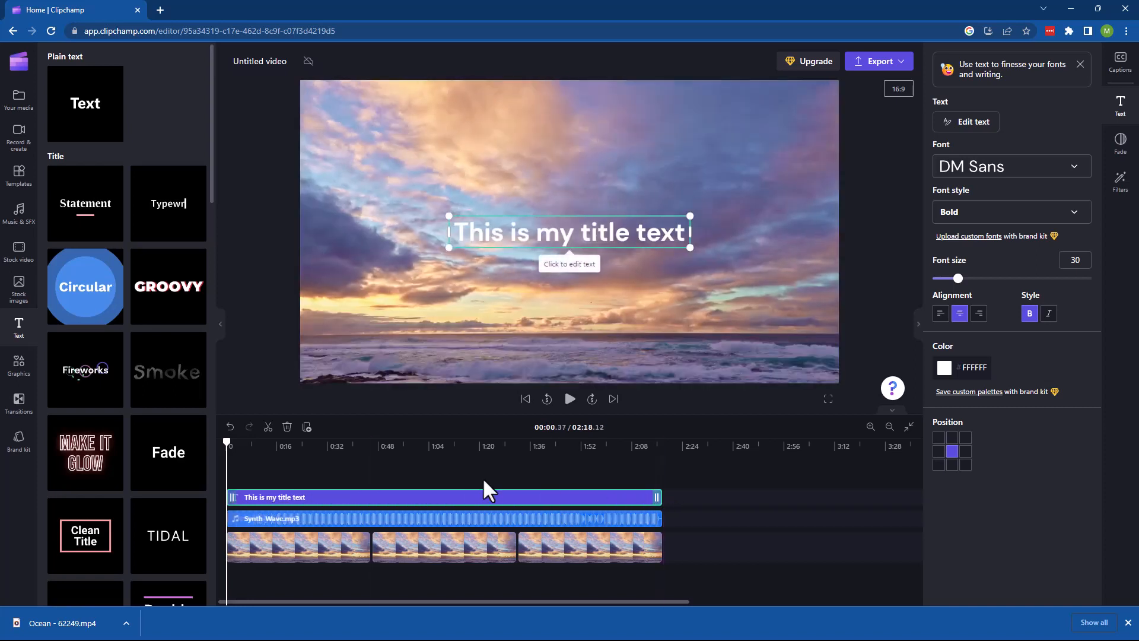
pyautogui.moveTo(228, 442)
pyautogui.mouseDown()
pyautogui.moveTo(643, 445)
pyautogui.moveTo(220, 442)
pyautogui.mouseUp()
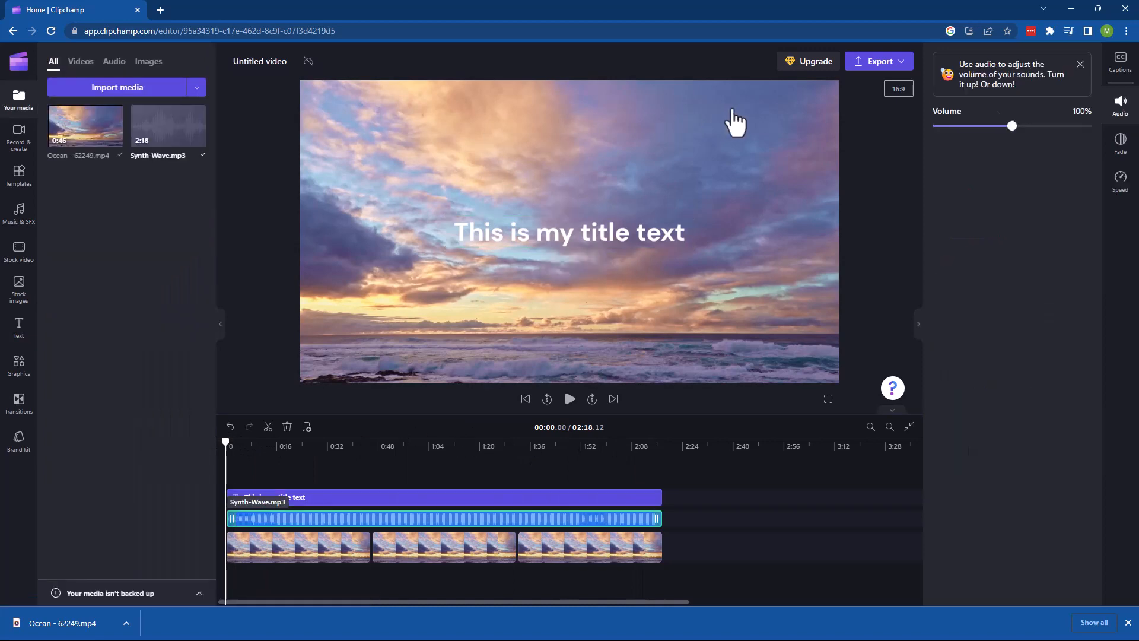
# Export the finished video at 720p quality
pyautogui.click(879, 64)
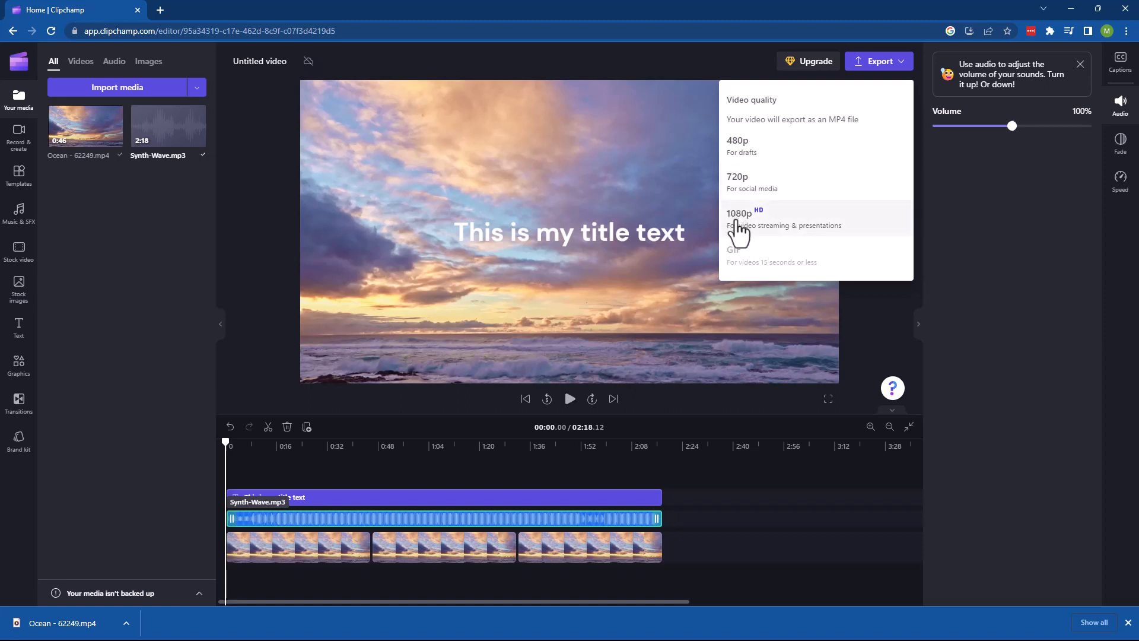
pyautogui.click(738, 189)
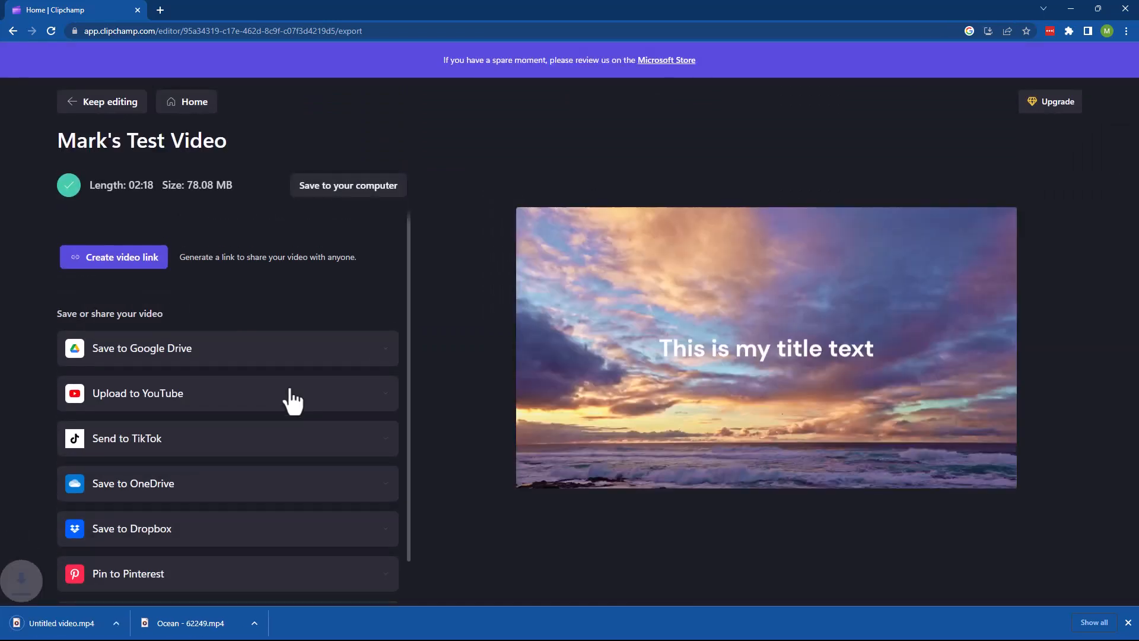
# Open the exported Untitled video.mp4 in Media Player and watch it to check the title, picture and music
pyautogui.click(62, 623)
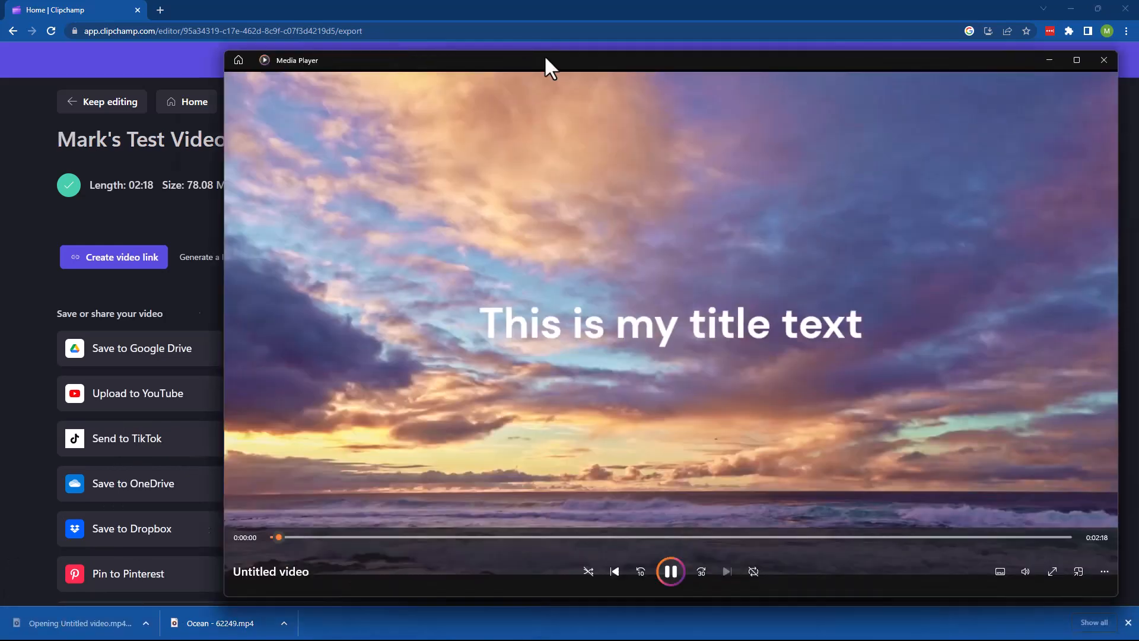
pyautogui.moveTo(544, 54); pyautogui.dragTo(389, 45)
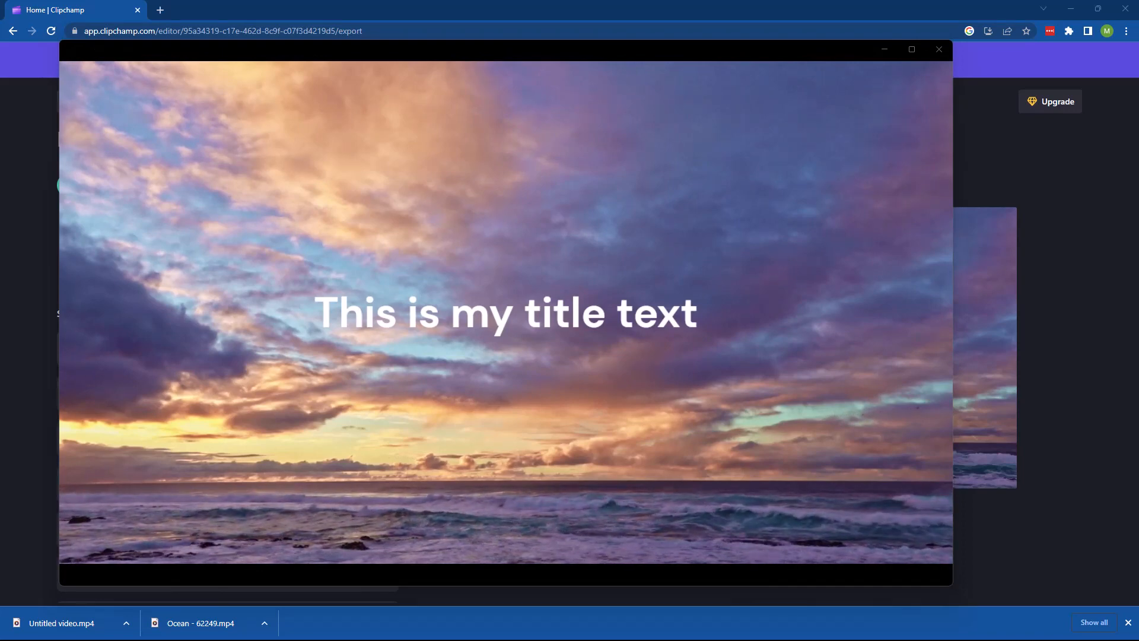
pyautogui.moveTo(879, 272)
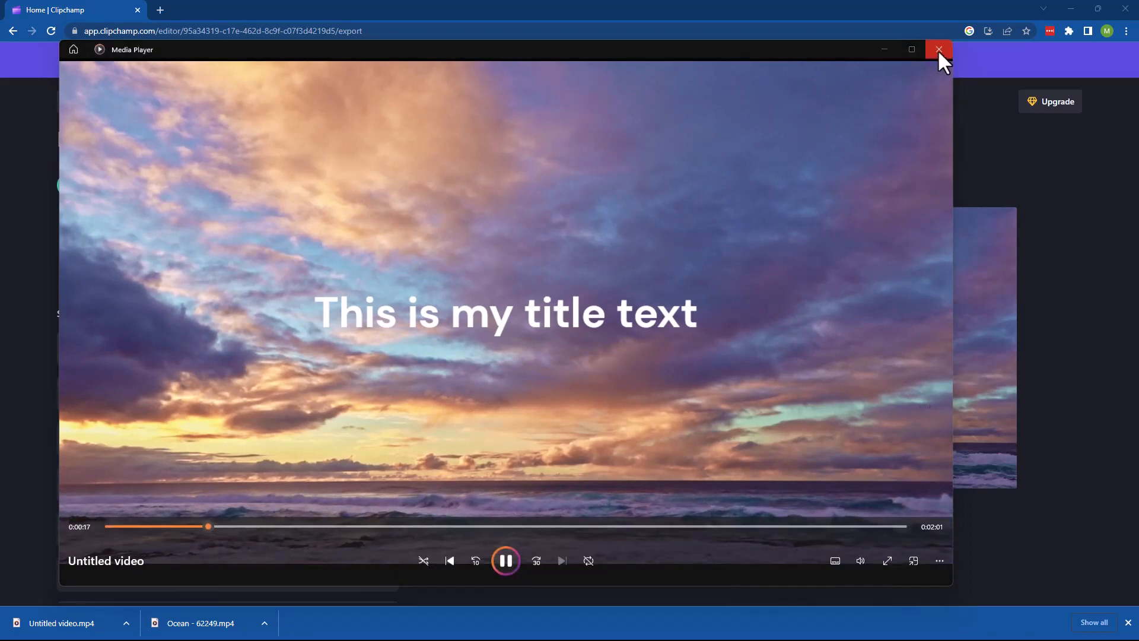